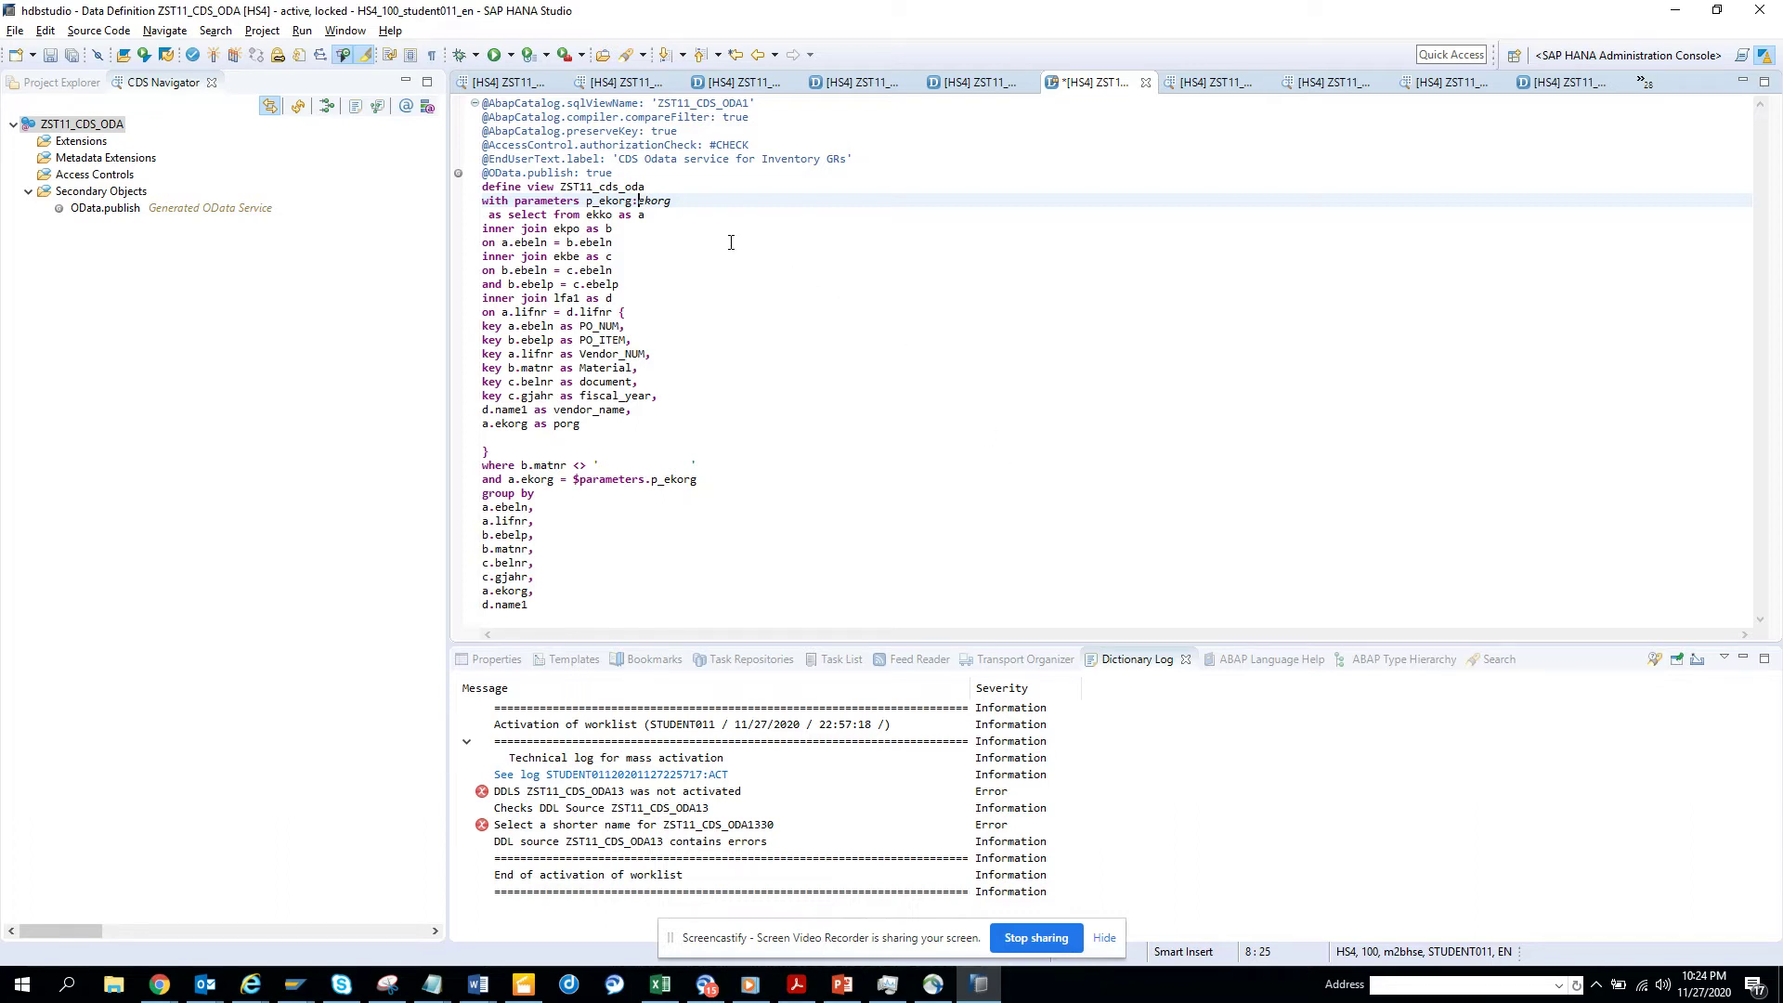
Comment out the 'with parameters' line and the lines from 'and a.ekorg' through 'd.name1' with //.
{"action": "key", "text": "ctrl+less"}
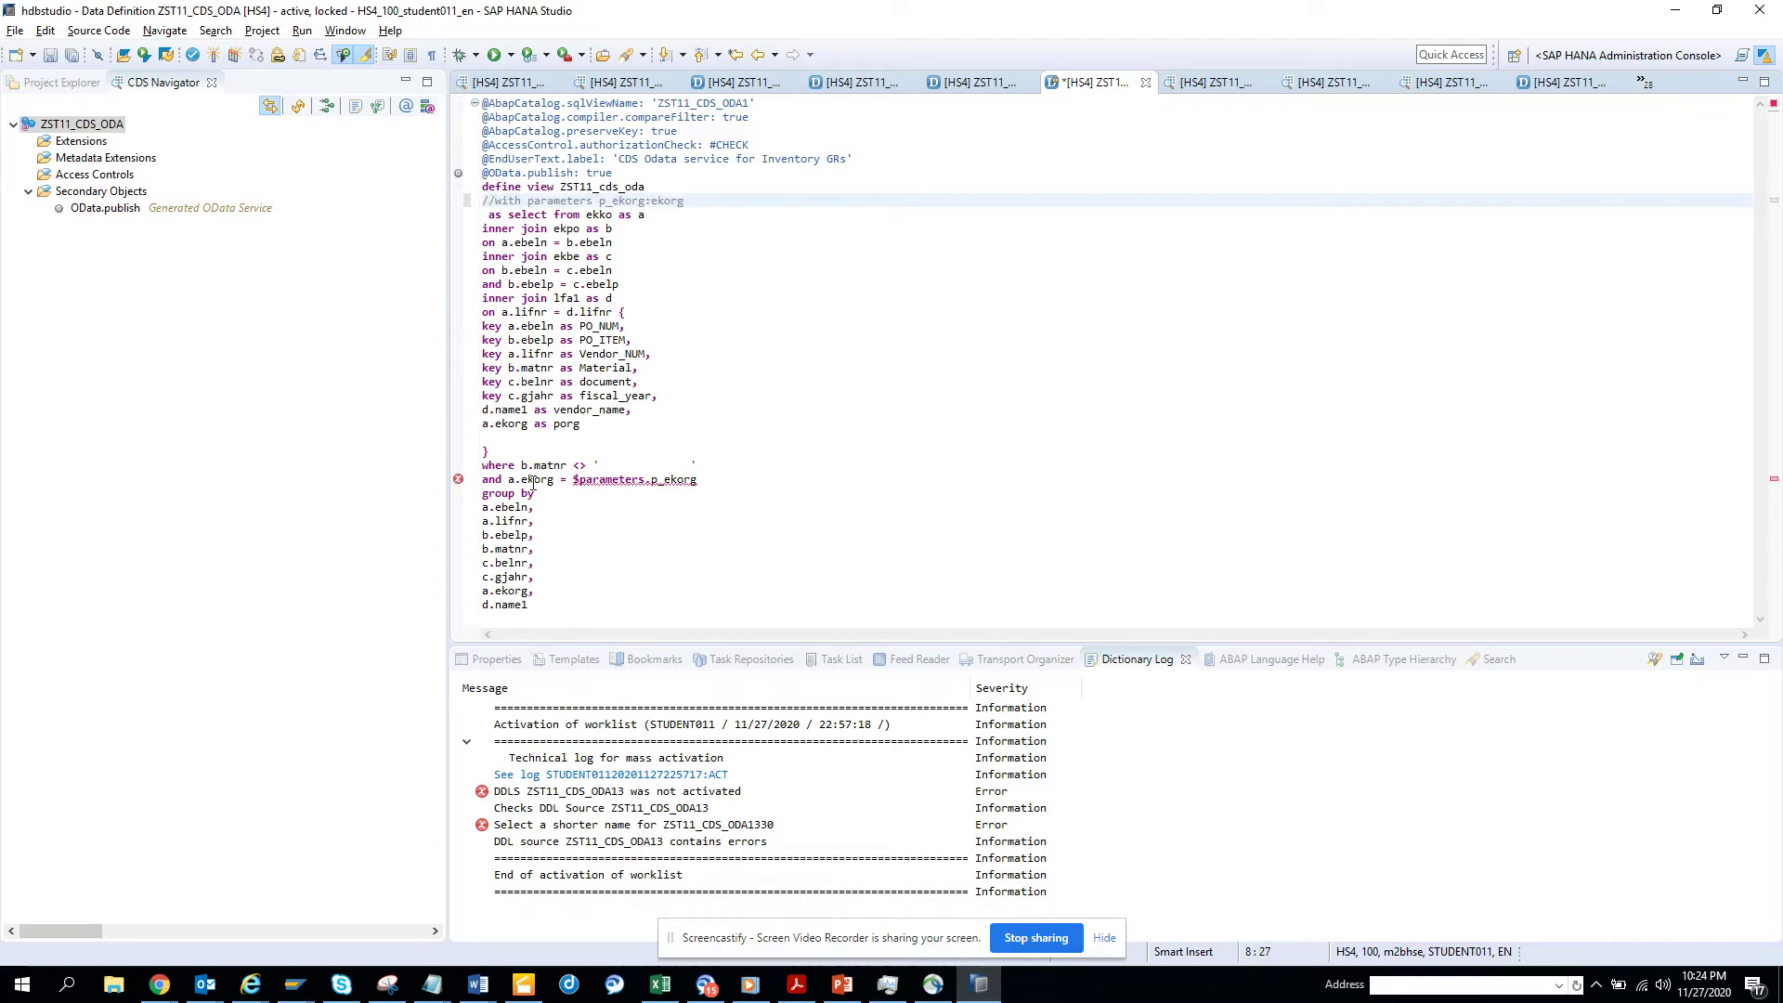
{"action": "left_click_drag", "start_coordinate": [482, 493], "coordinate": [564, 603]}
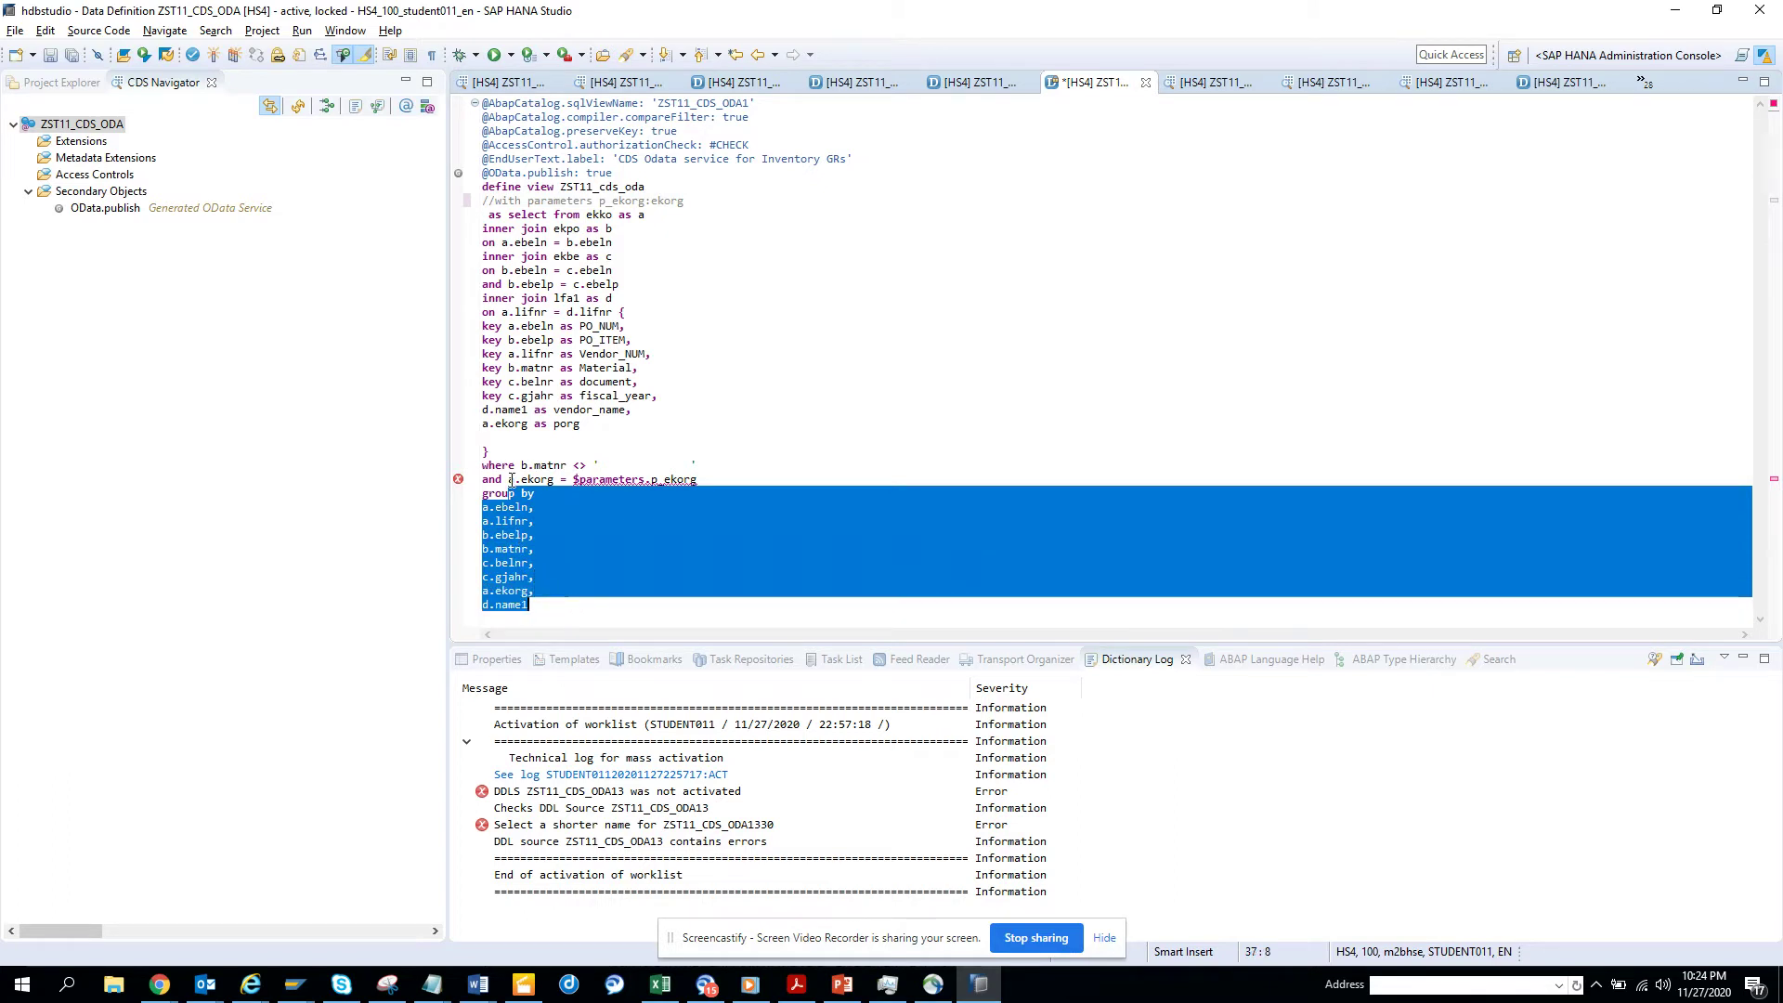
{"action": "mouse_move", "coordinate": [508, 480]}
{"action": "left_mouse_down"}
{"action": "mouse_move", "coordinate": [548, 521]}
{"action": "mouse_move", "coordinate": [568, 606]}
{"action": "left_mouse_up"}
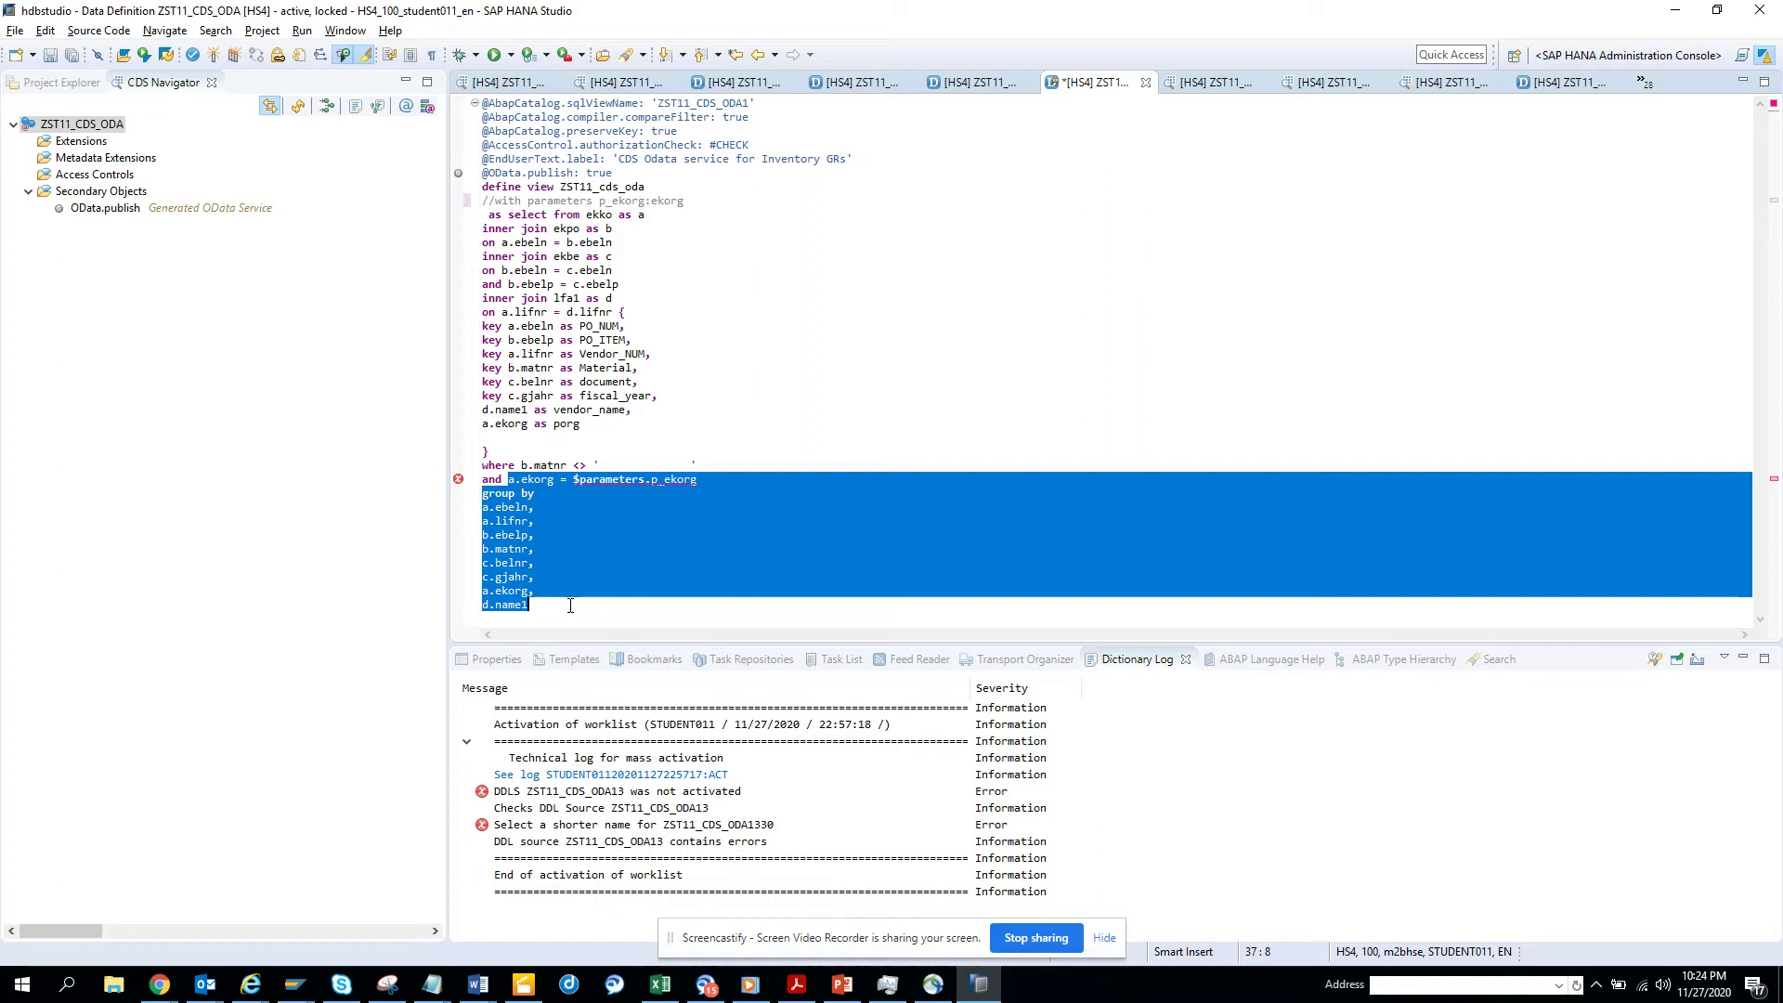
{"action": "key", "text": "ctrl+slash"}
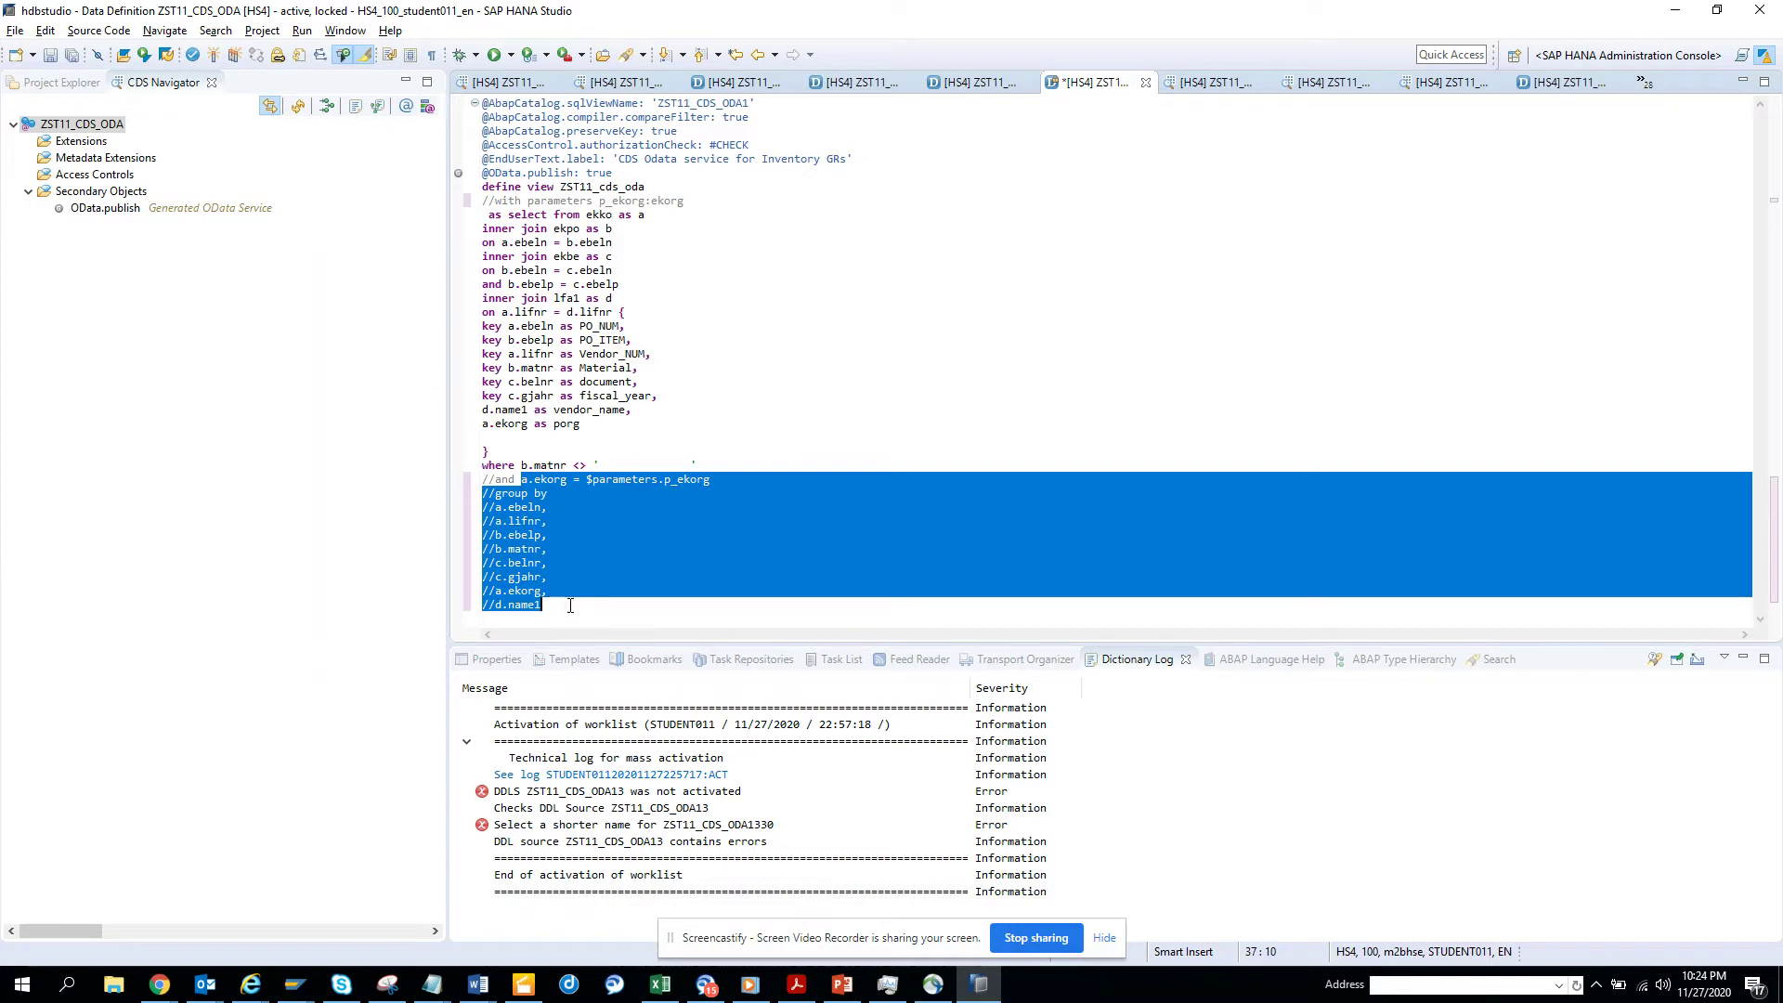
Activate the edited ZST11_CDS_ODA view with Ctrl+F3, accepting the warnings.
{"action": "key", "text": "ctrl+F3"}
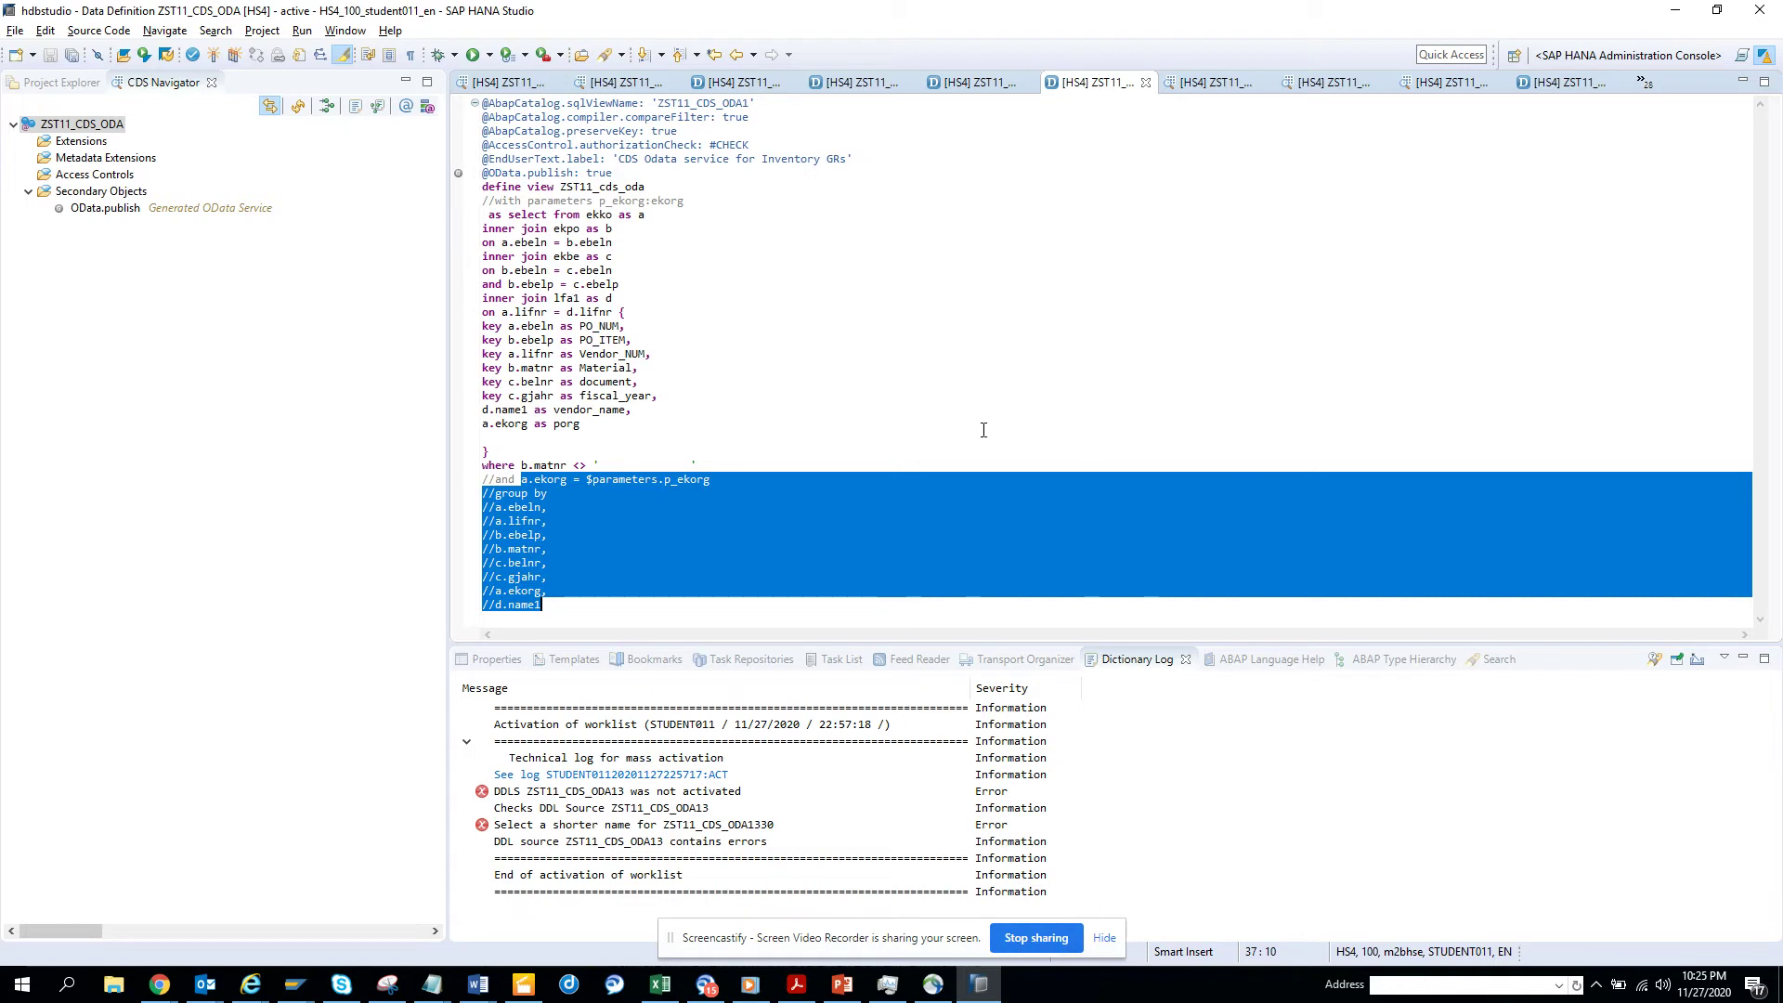
{"action": "left_click", "coordinate": [599, 613]}
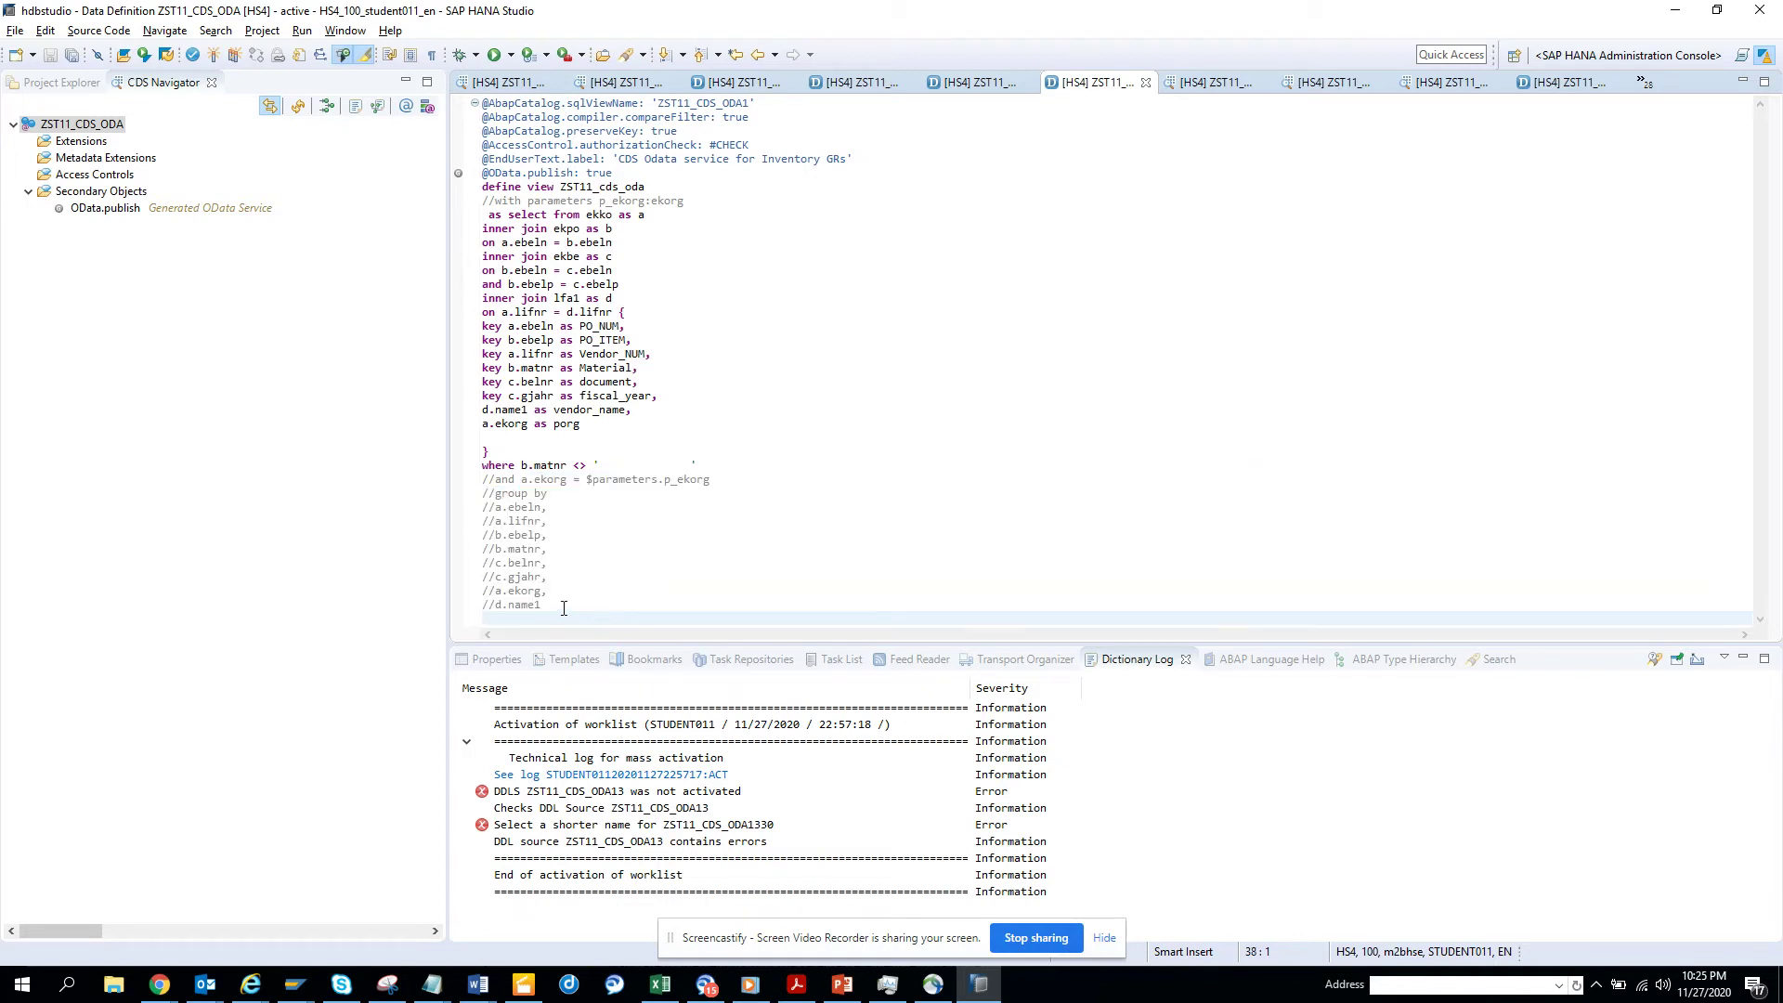
{"action": "left_click_drag", "start_coordinate": [543, 608], "coordinate": [497, 483]}
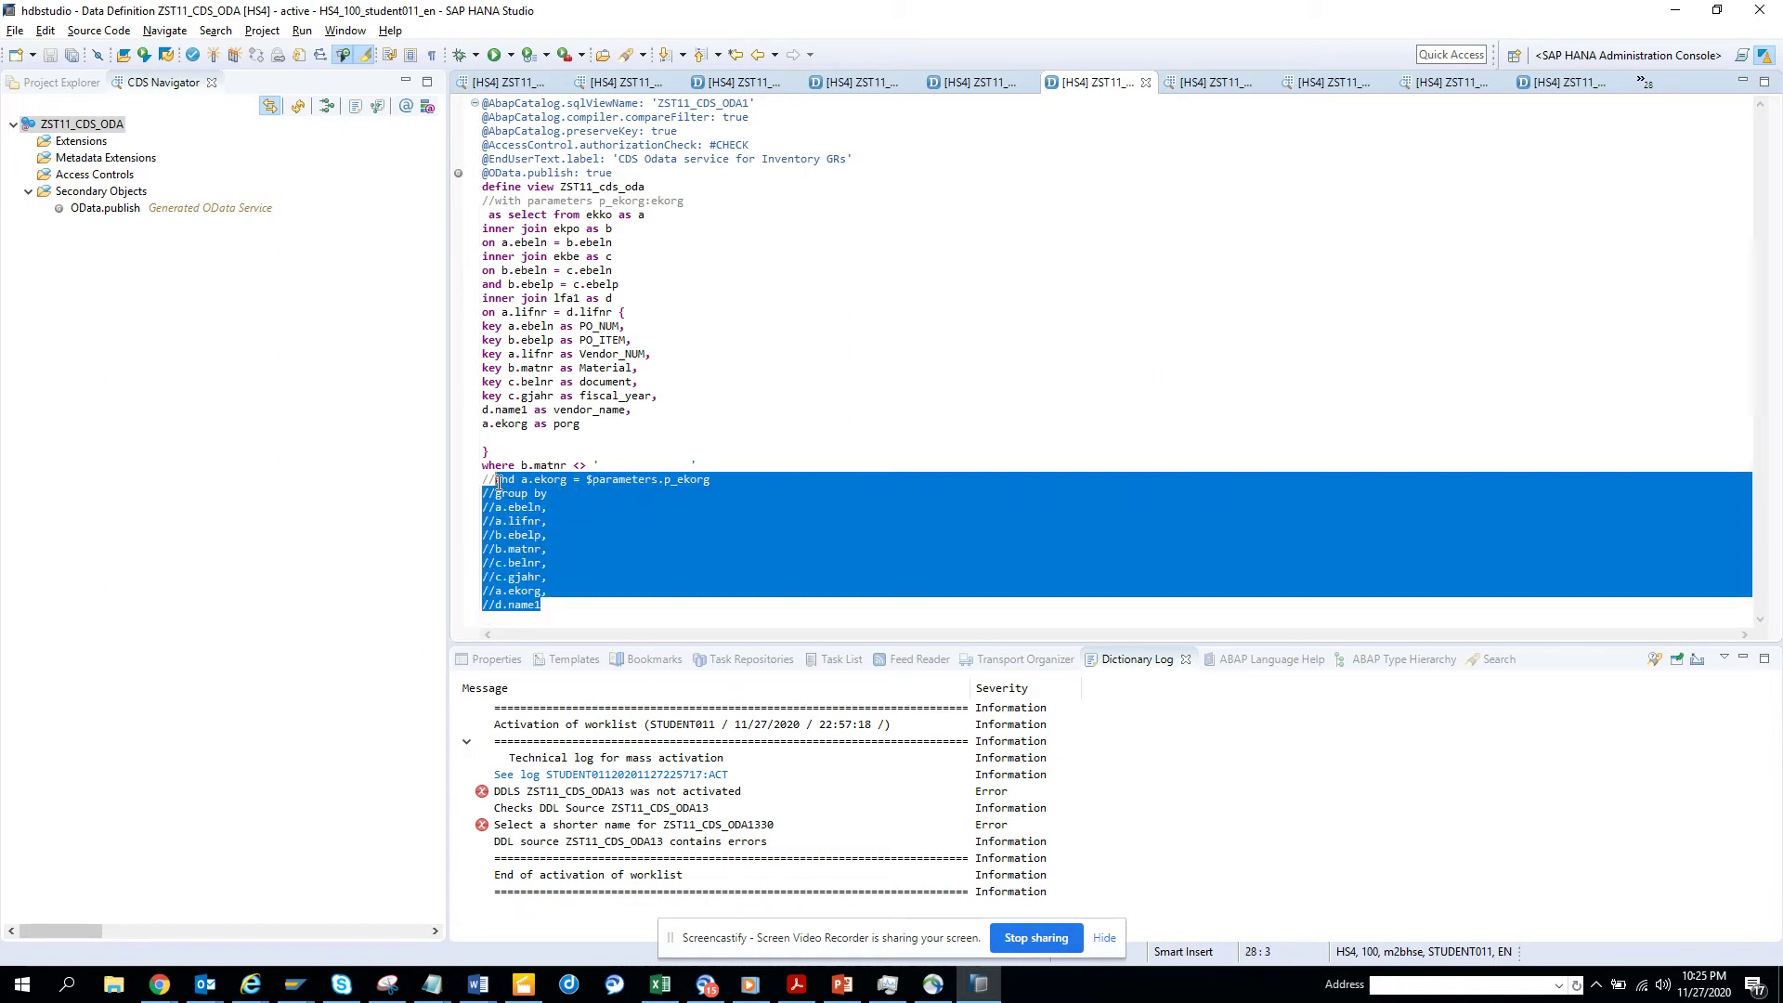
{"action": "key", "text": "ctrl+7"}
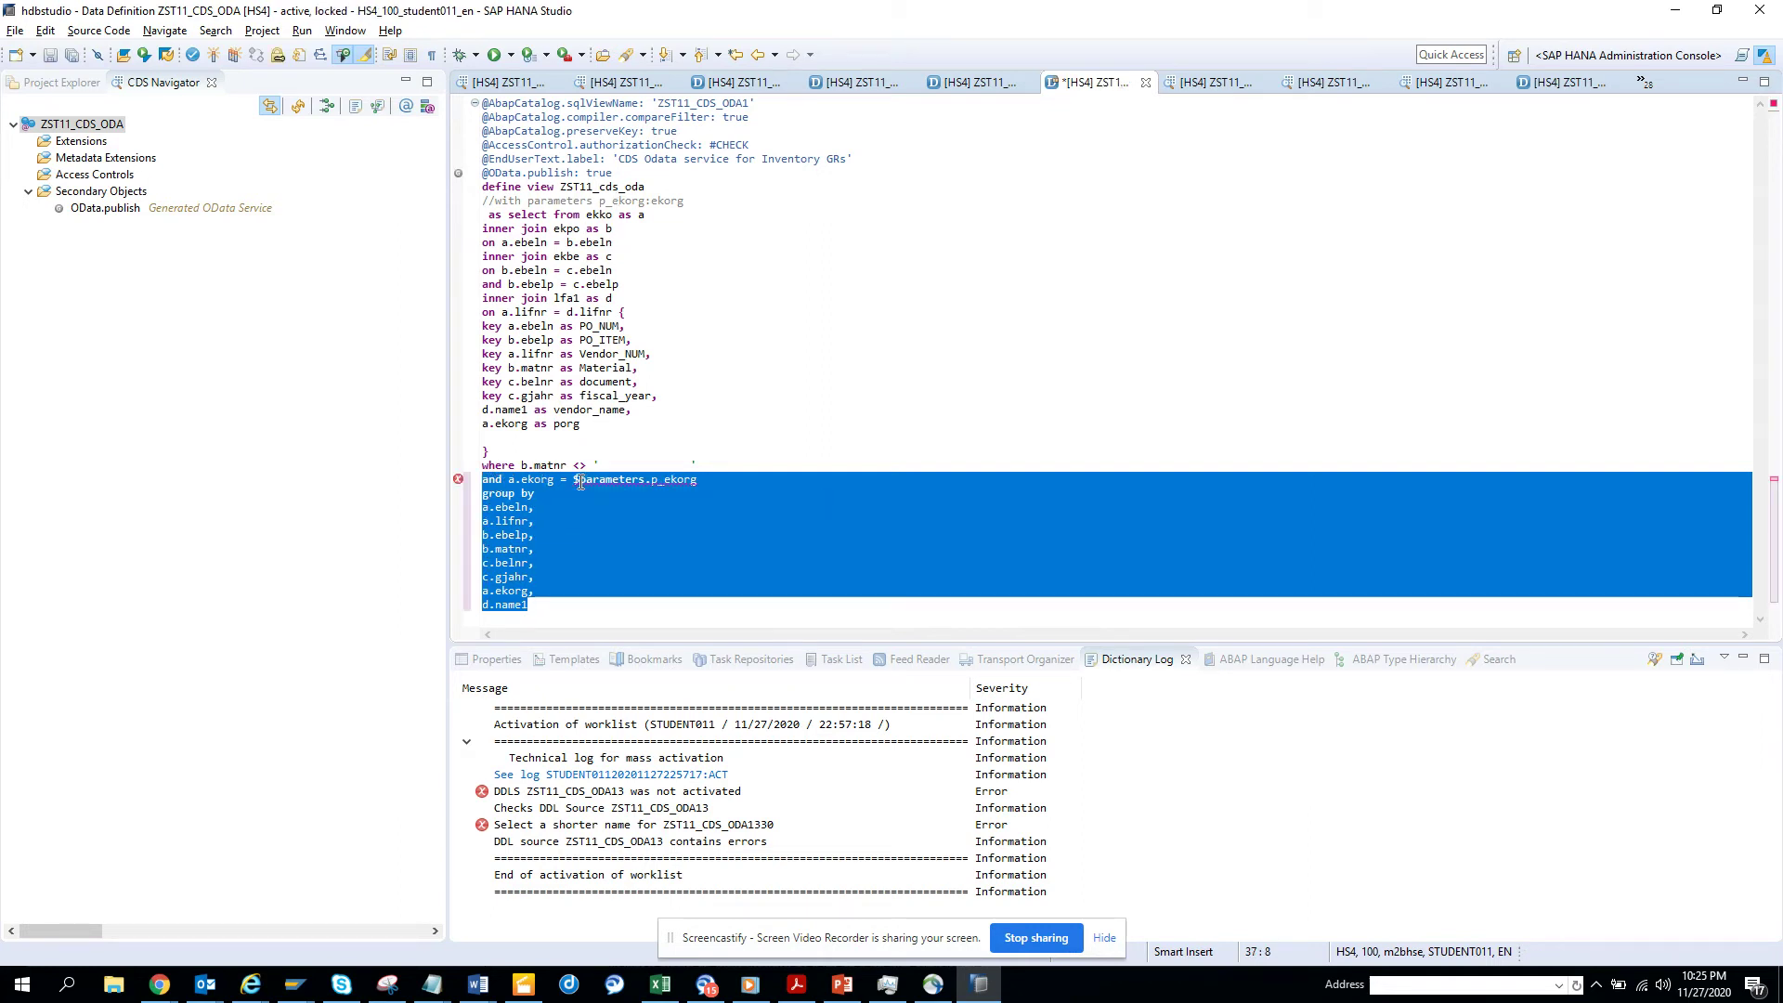
{"action": "key", "text": "ctrl+7"}
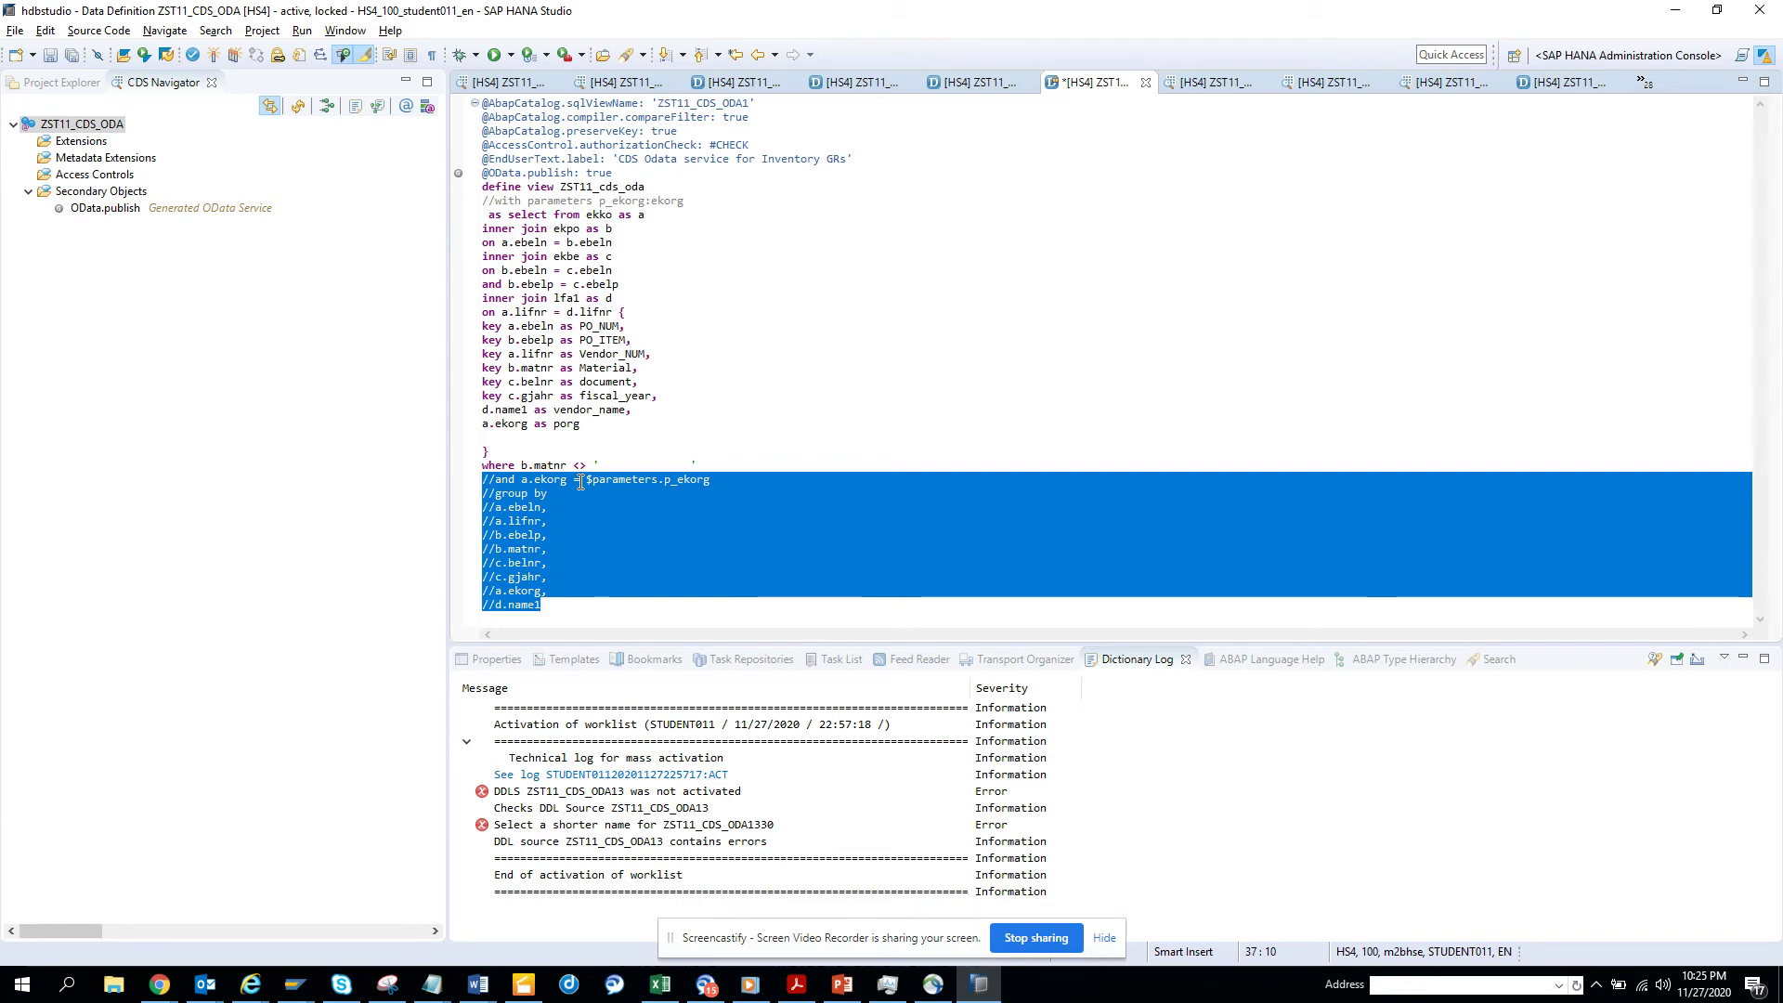
Run activation of the ZST11_CDS_ODA definition a second time with Ctrl+F3.
{"action": "key", "text": "ctrl+F3"}
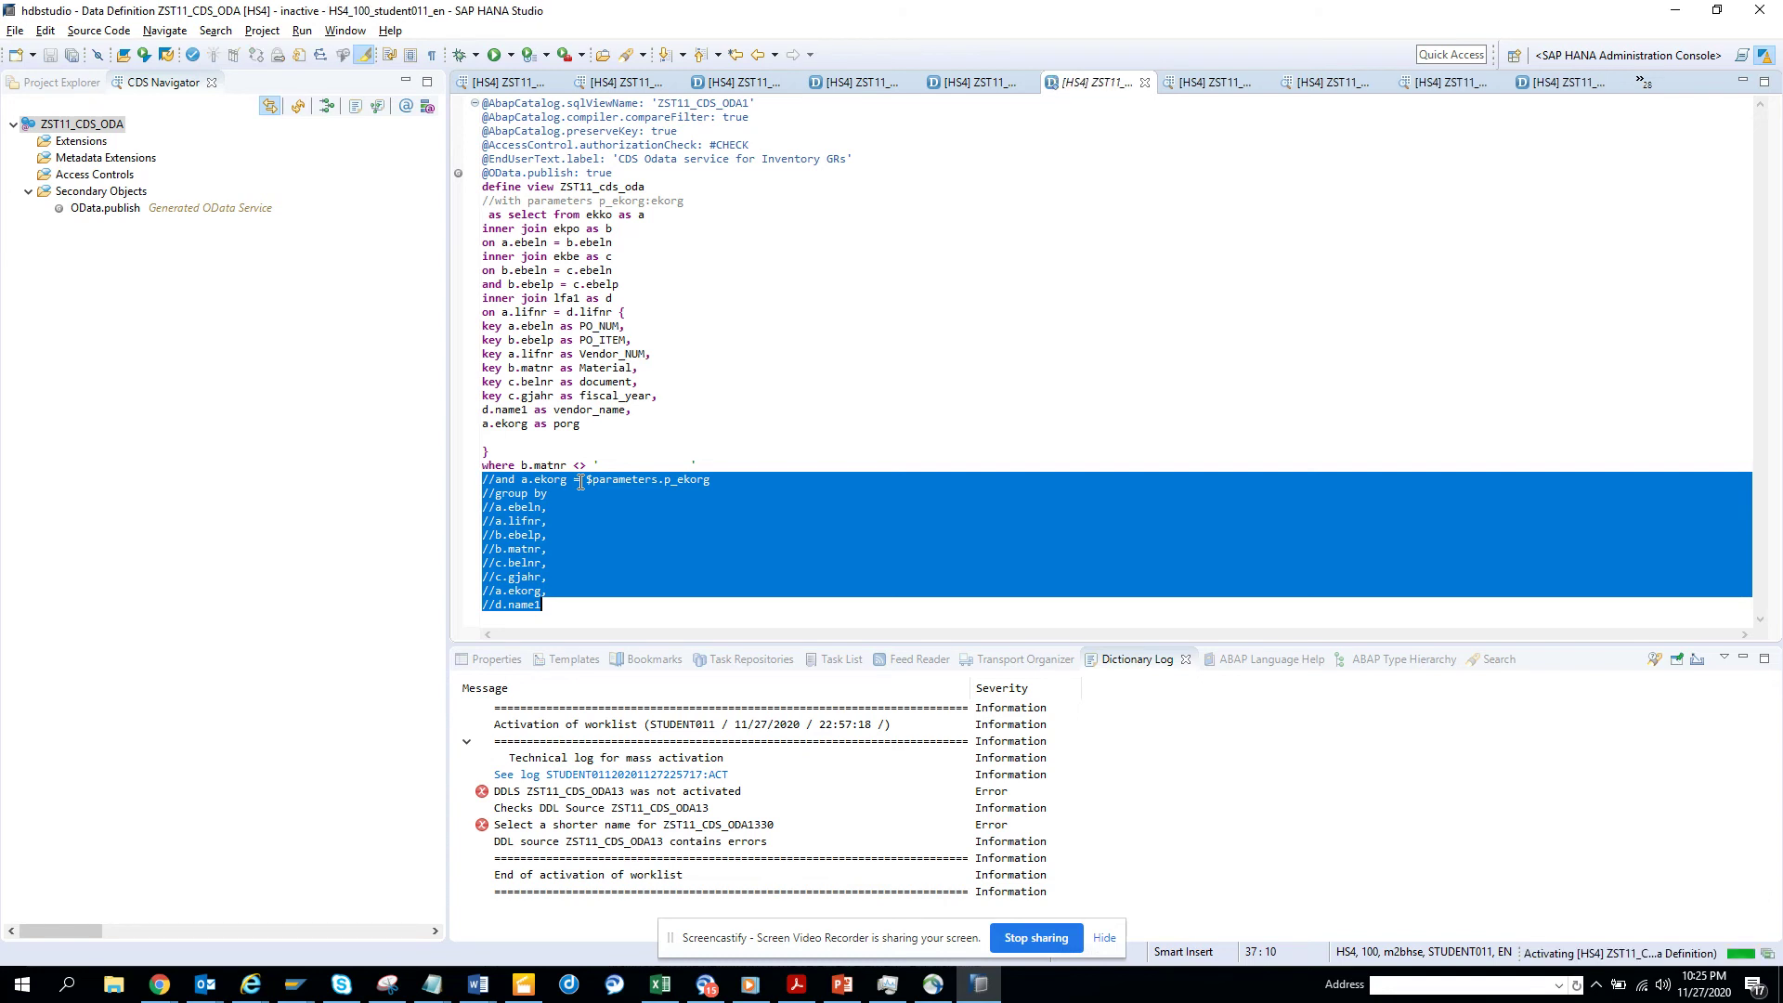